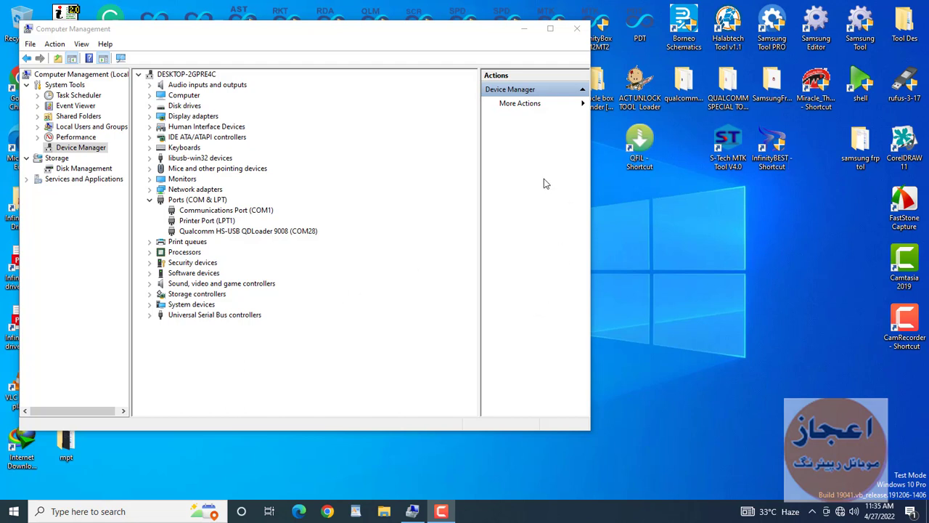
Step: Launch QFIL and try to set up a flat build on the Qualcomm HS-USB QDLoader 9008 (COM28) port
{"action": "double_click", "coordinate": [636, 165]}
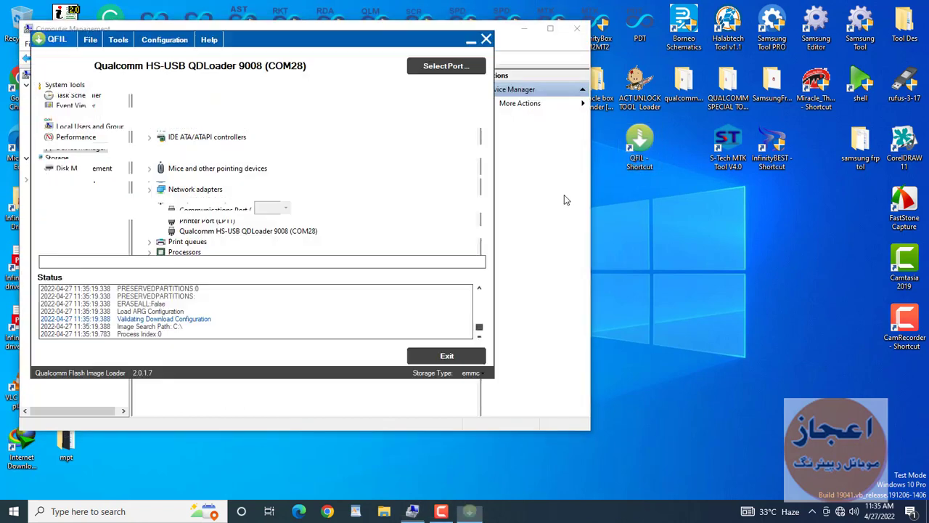
{"action": "left_click_drag", "start_coordinate": [314, 44], "coordinate": [509, 57]}
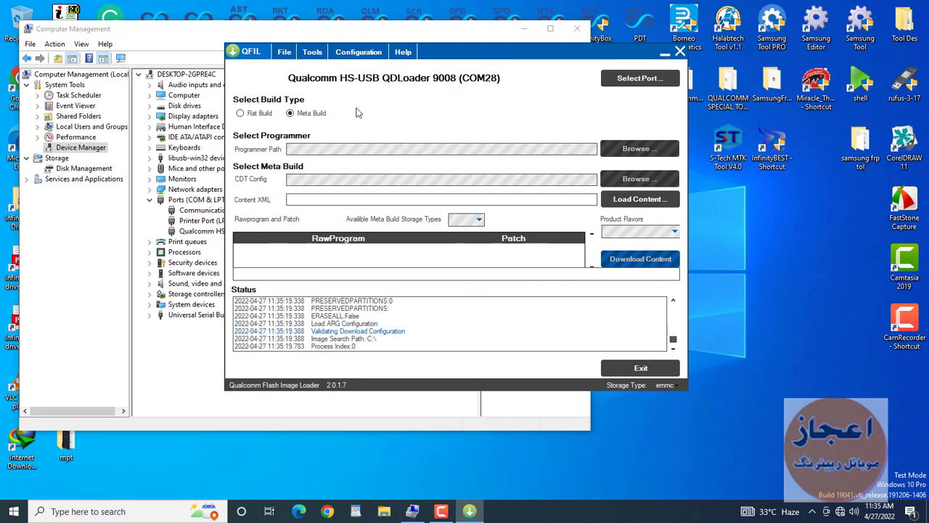
{"action": "left_click", "coordinate": [240, 113]}
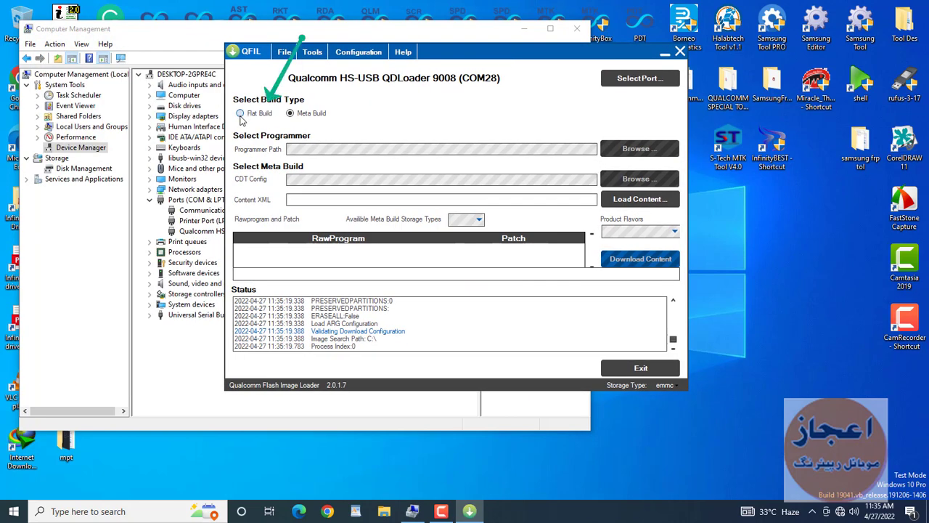
{"action": "left_click", "coordinate": [624, 80]}
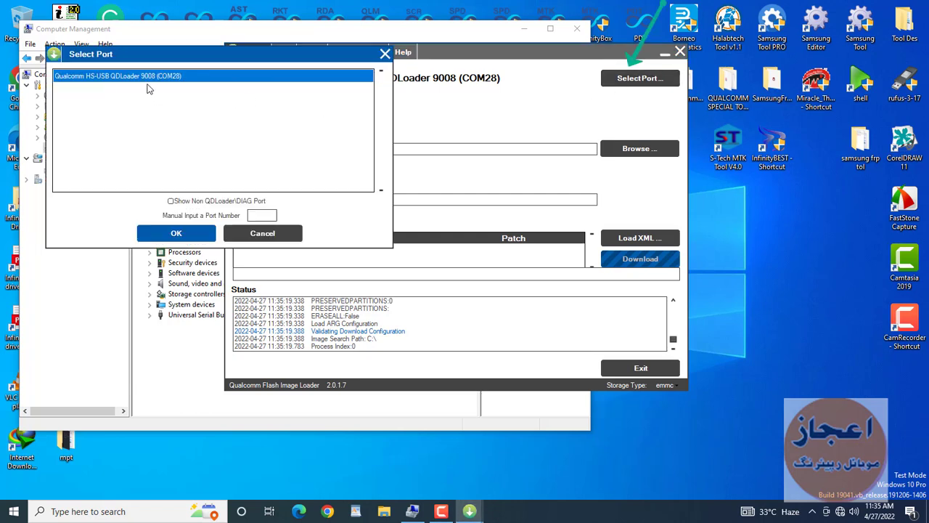
{"action": "left_click", "coordinate": [171, 234]}
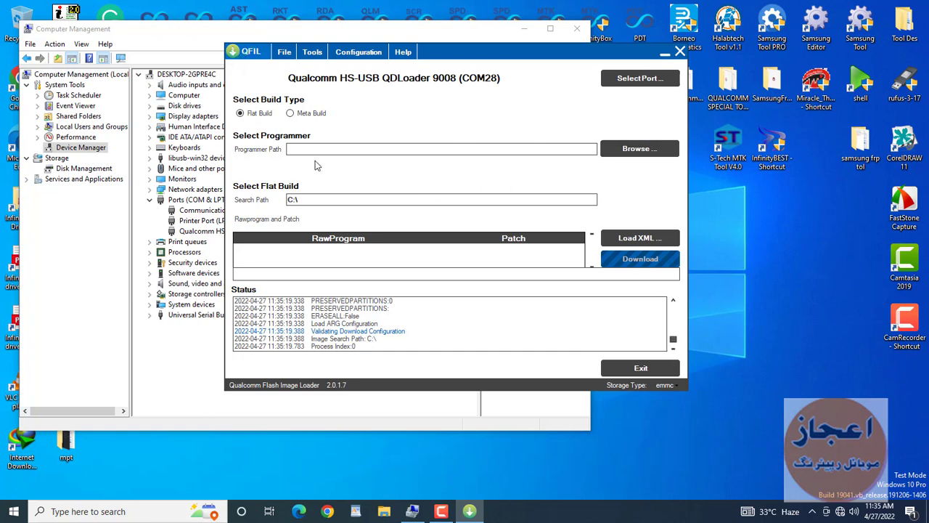
{"action": "left_click", "coordinate": [633, 160]}
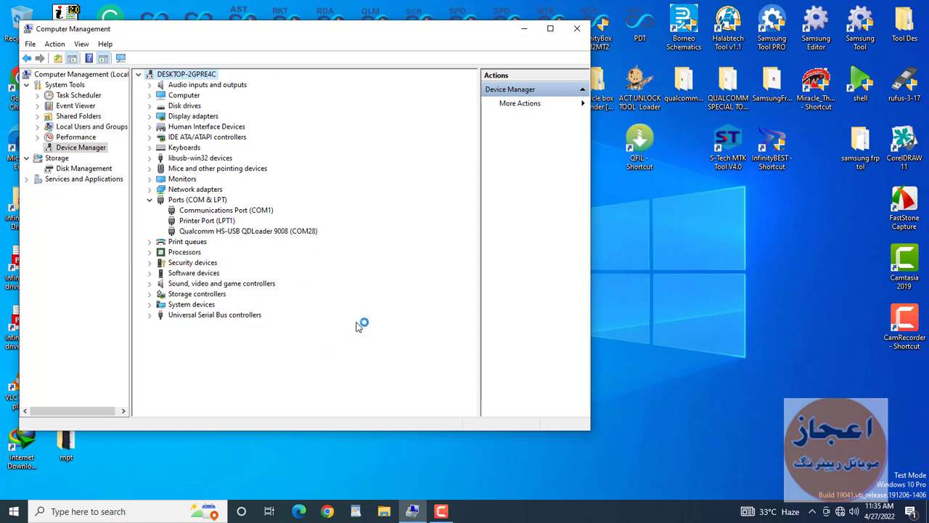
{"action": "left_click", "coordinate": [440, 513]}
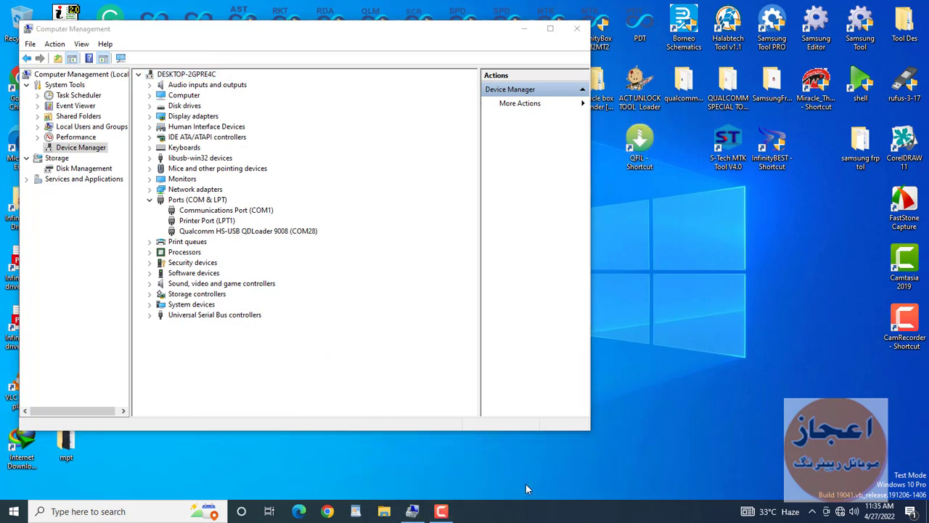
Step: Start QFIL with administrator rights and move its window clear of the device list
{"action": "right_click", "coordinate": [643, 164]}
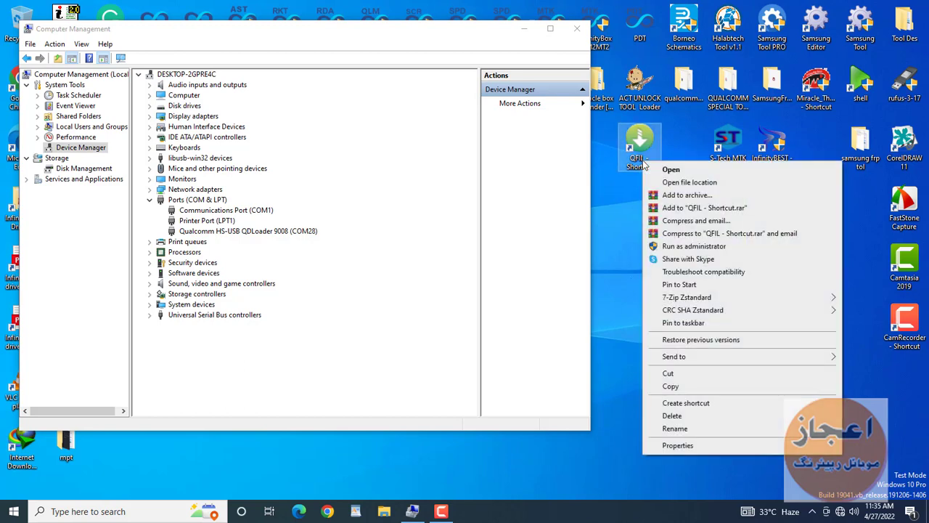
{"action": "left_click", "coordinate": [674, 248]}
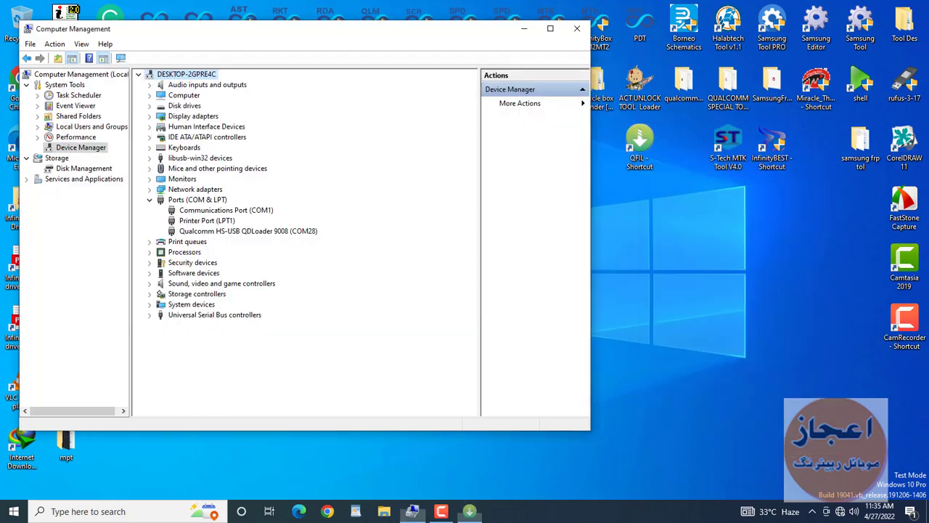
{"action": "left_click", "coordinate": [408, 336]}
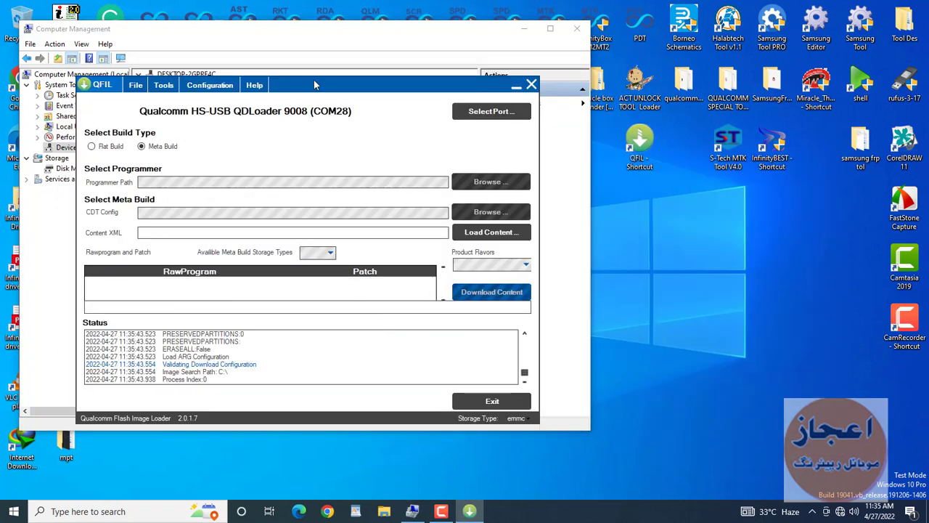
{"action": "left_click_drag", "start_coordinate": [315, 85], "coordinate": [543, 87]}
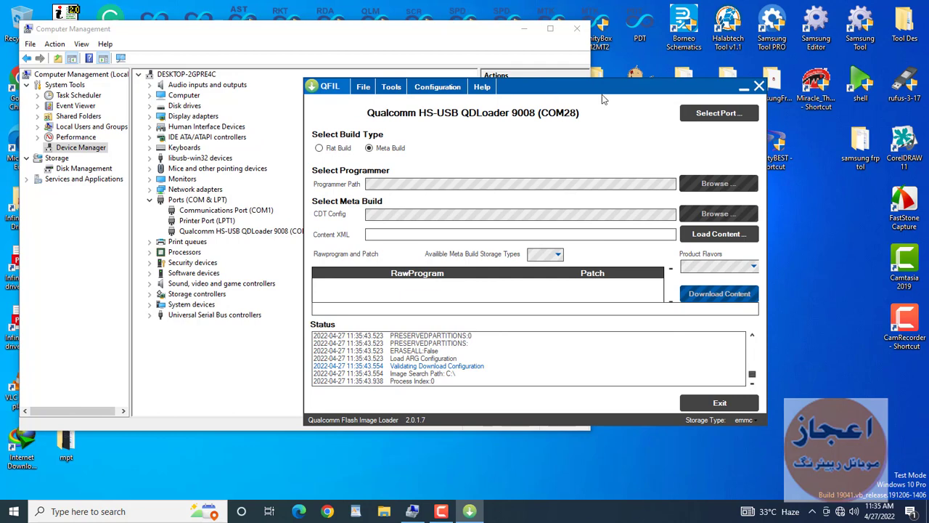
Step: Select the Qualcomm HS-USB QDLoader 9008 (COM28) port and set the build type to Flat Build
{"action": "left_click", "coordinate": [709, 116]}
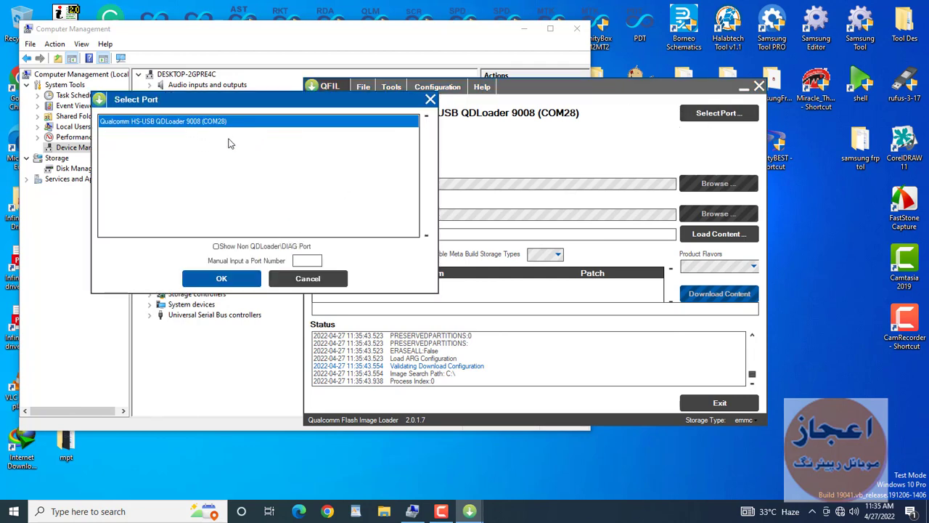
{"action": "left_click", "coordinate": [240, 279]}
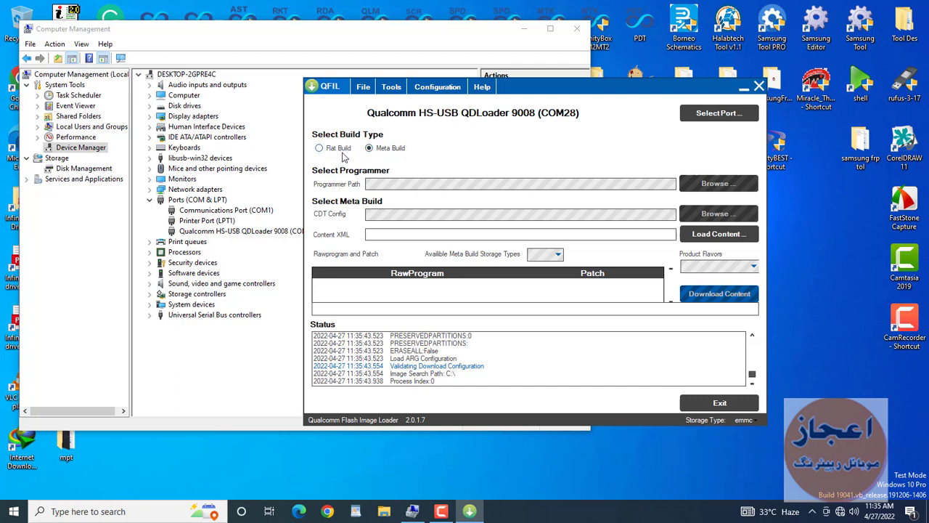
{"action": "left_click", "coordinate": [320, 148]}
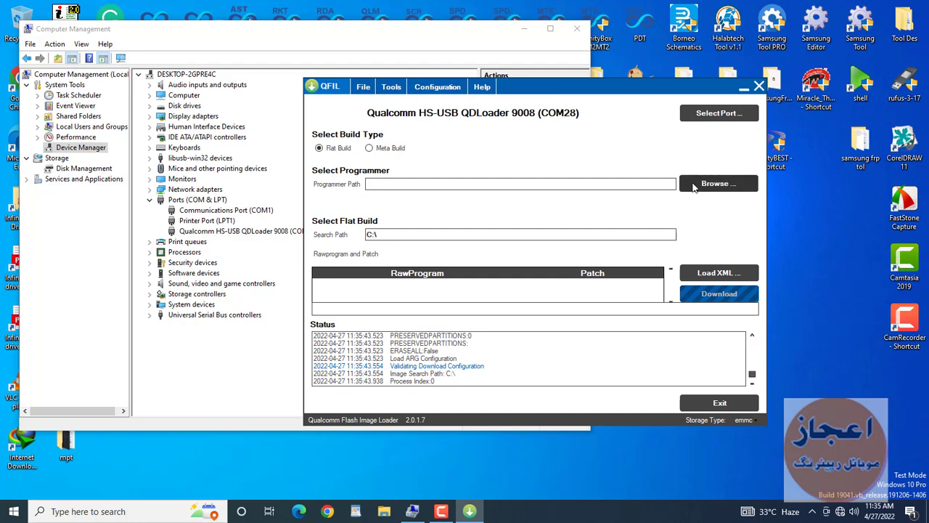
Step: Load prog_emmc_firehose_Mobisafi_Y11_1906.mbn as programmer from the VIVO Y11 (Y1906) PatternLock Remove folder under Firmwares\Vivo on drive G
{"action": "left_click", "coordinate": [694, 186]}
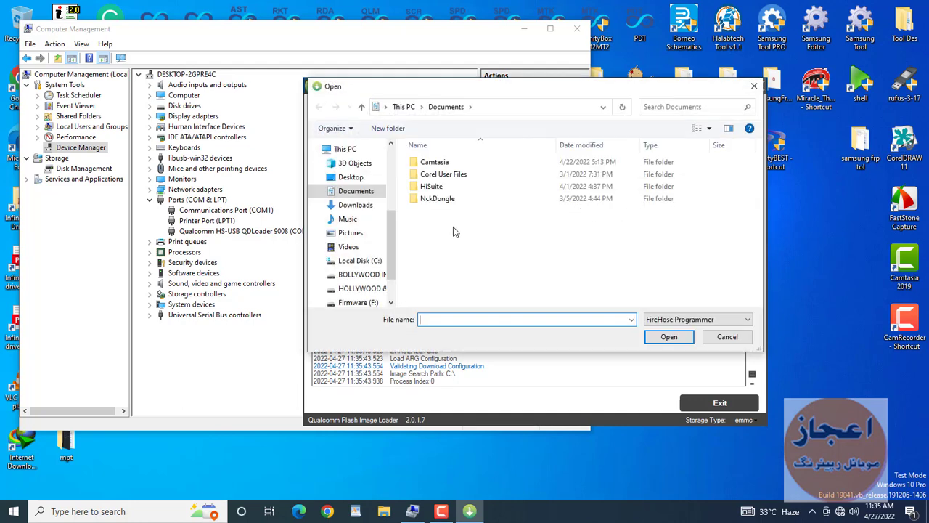
{"action": "left_click", "coordinate": [390, 302]}
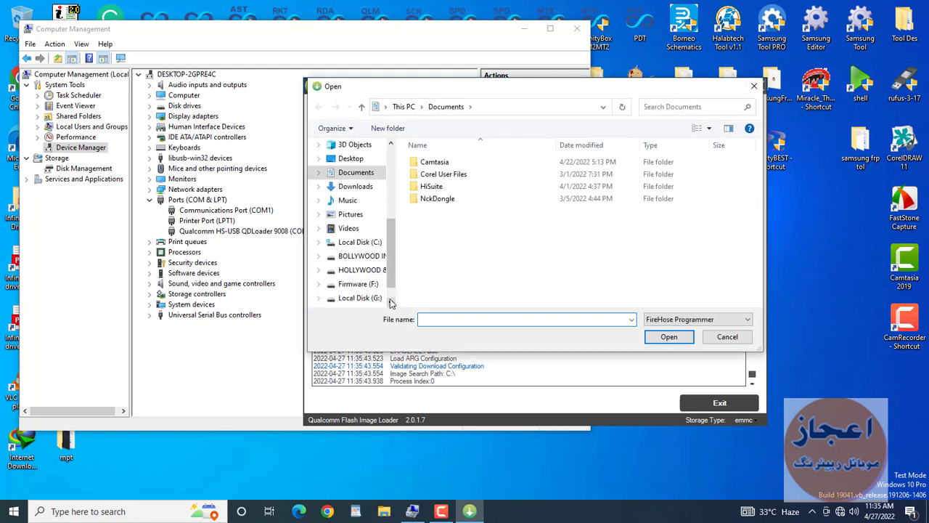
{"action": "left_click", "coordinate": [363, 299]}
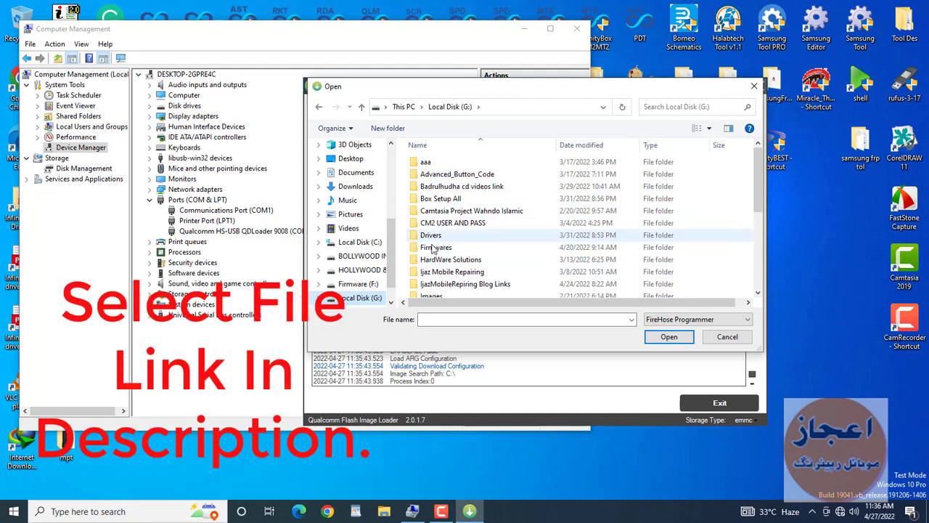
{"action": "double_click", "coordinate": [433, 248]}
{"action": "left_click", "coordinate": [428, 177]}
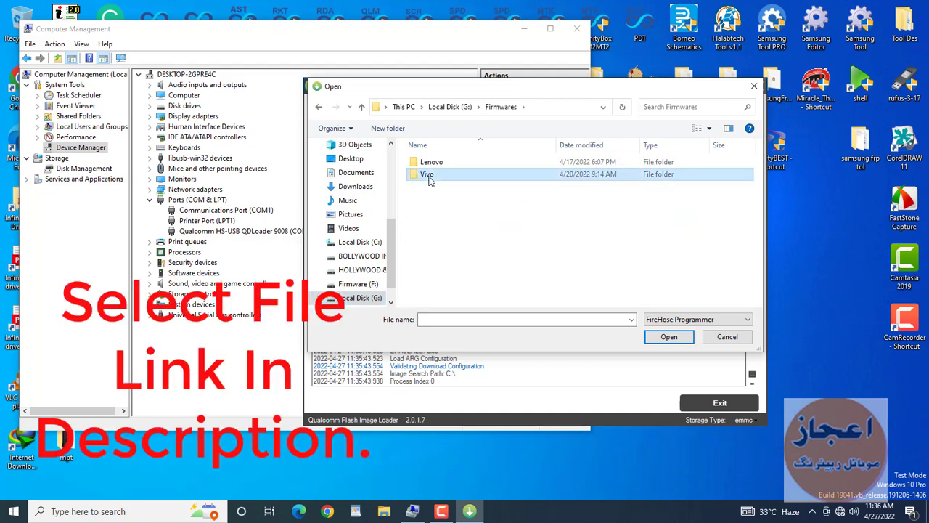
{"action": "double_click", "coordinate": [428, 177]}
{"action": "double_click", "coordinate": [451, 165]}
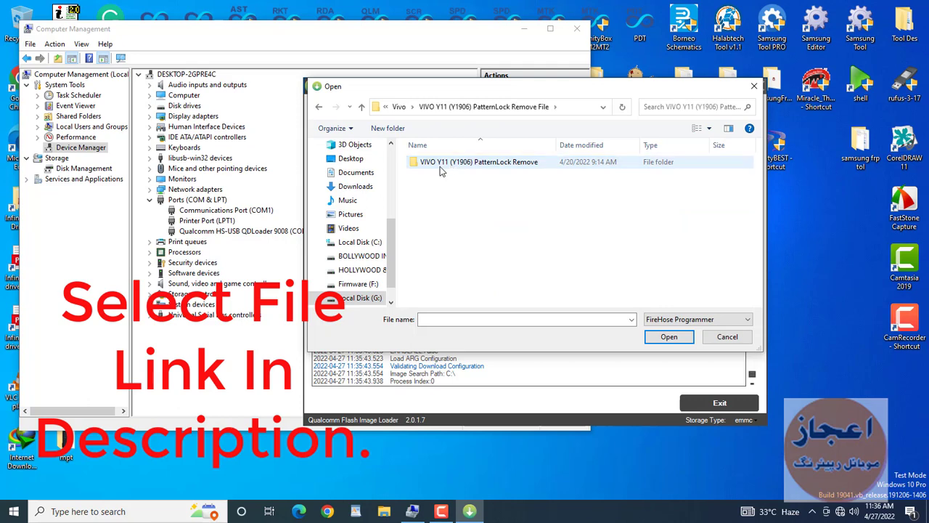
{"action": "double_click", "coordinate": [442, 167]}
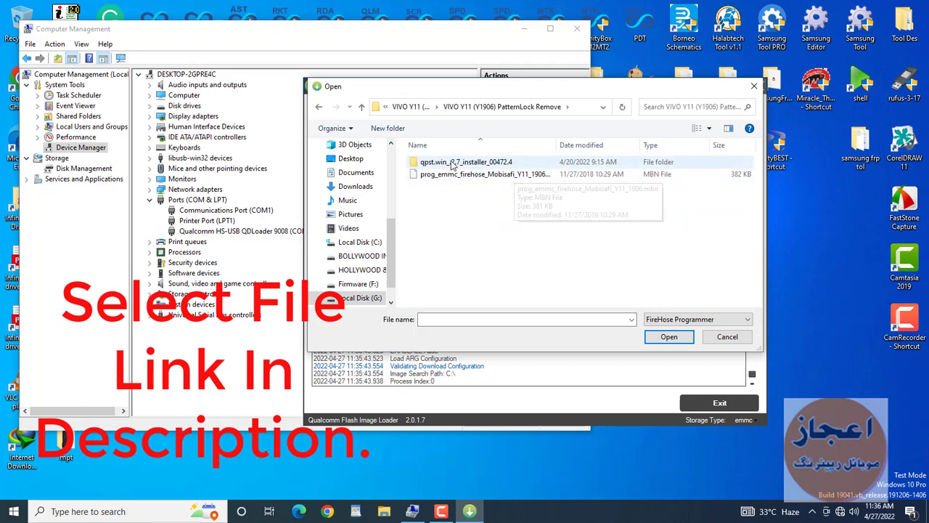
{"action": "left_click", "coordinate": [484, 180]}
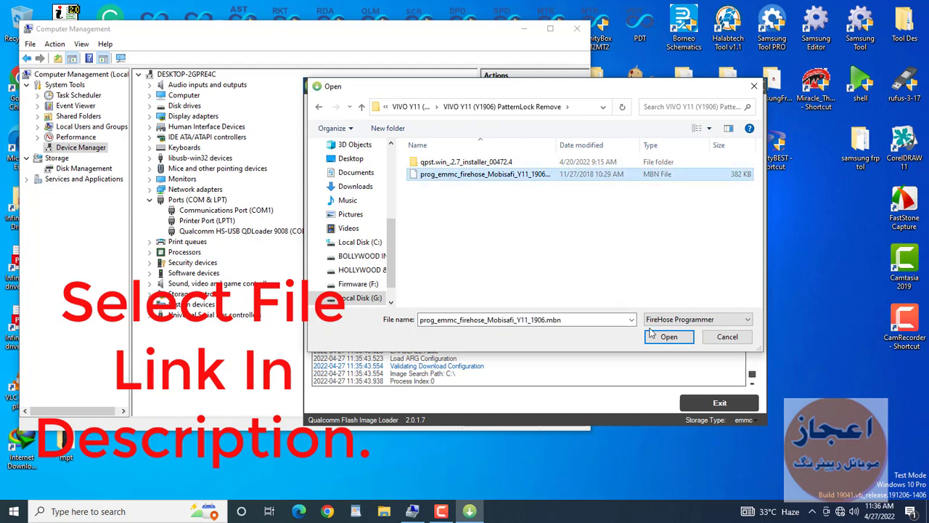
{"action": "left_click", "coordinate": [663, 338]}
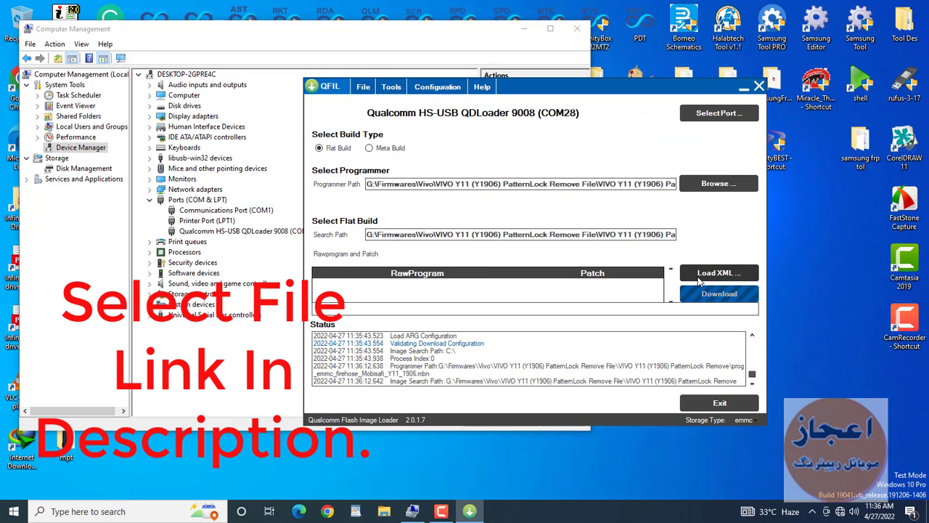
{"action": "left_click", "coordinate": [699, 277]}
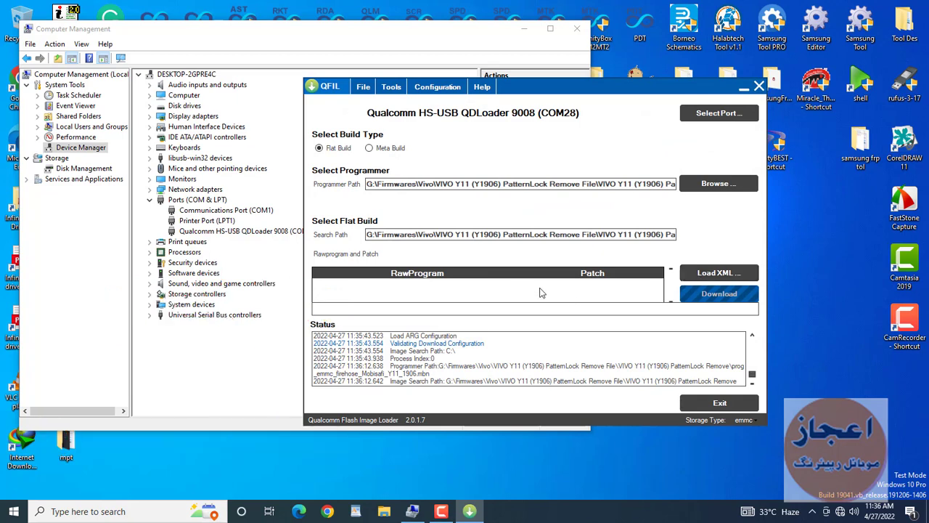
{"action": "left_click", "coordinate": [714, 280]}
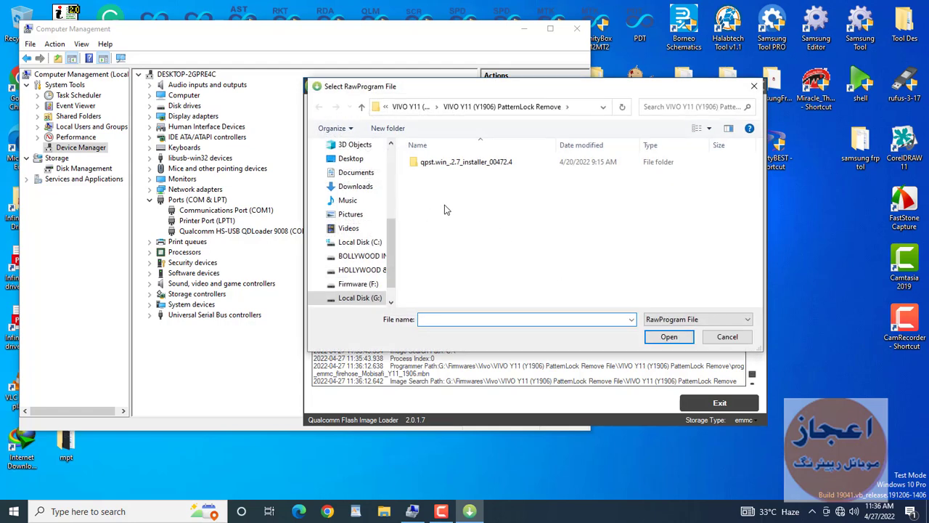
{"action": "left_click", "coordinate": [462, 166]}
{"action": "double_click", "coordinate": [462, 165]}
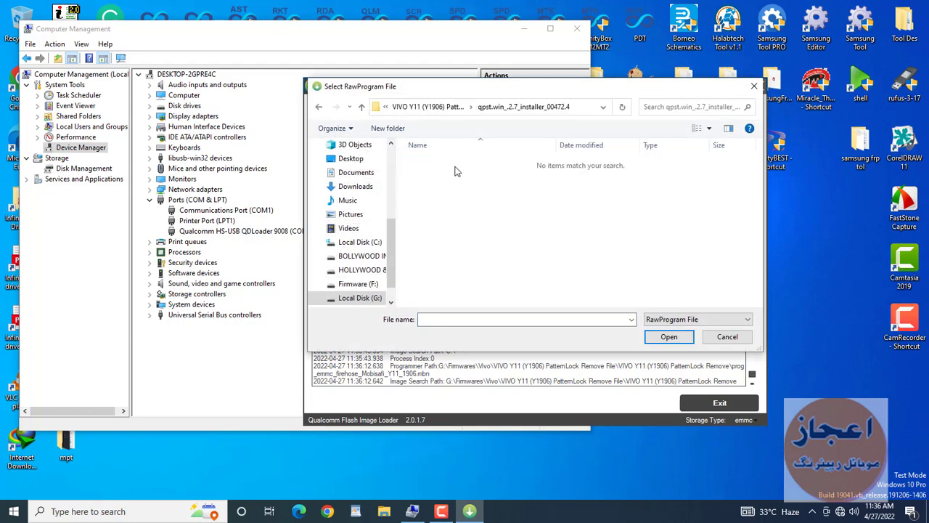
{"action": "left_click", "coordinate": [726, 337]}
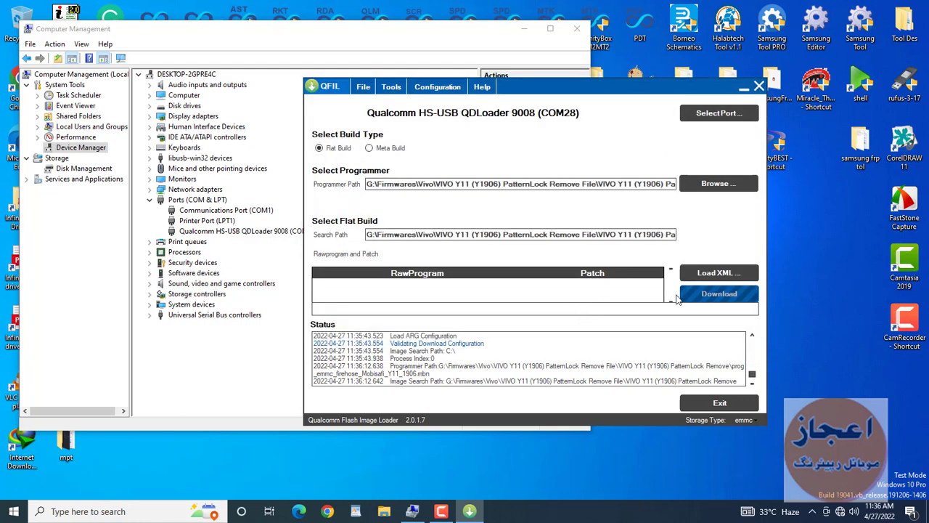
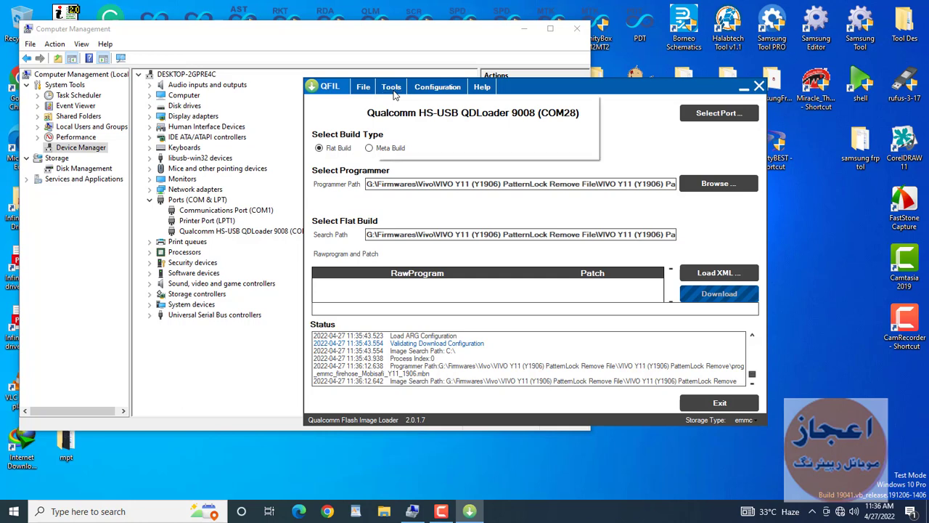
Step: Open the Partition Manager with the loaded programmer confirmed, and shift its window clear of the device list
{"action": "mouse_move", "coordinate": [419, 93]}
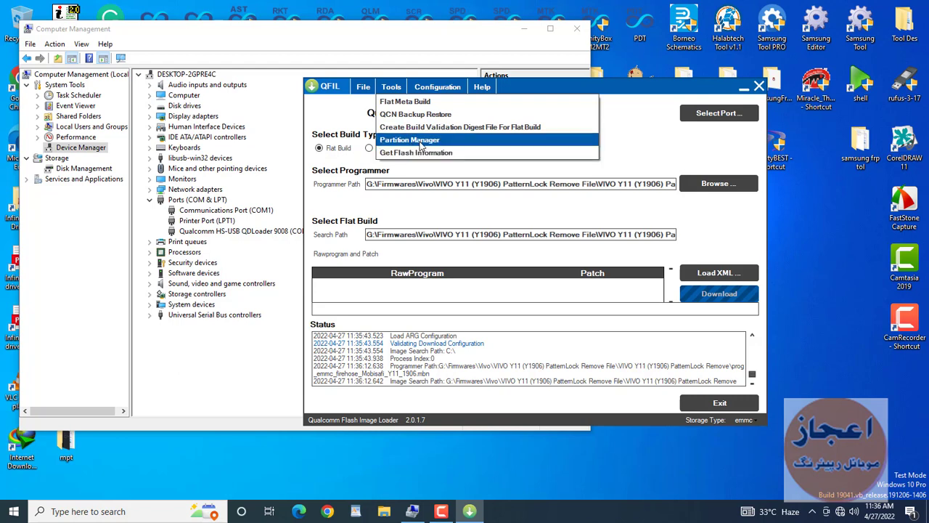
{"action": "left_click", "coordinate": [421, 144]}
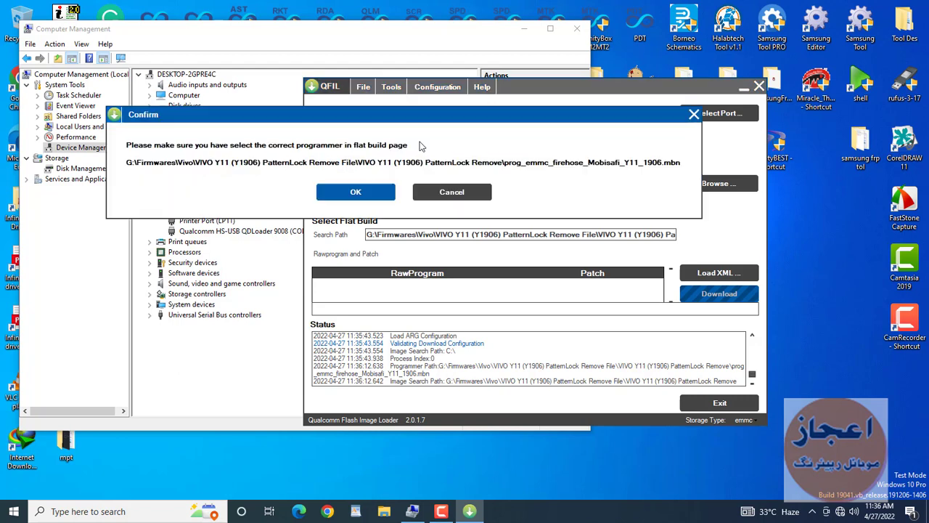
{"action": "left_click", "coordinate": [356, 192]}
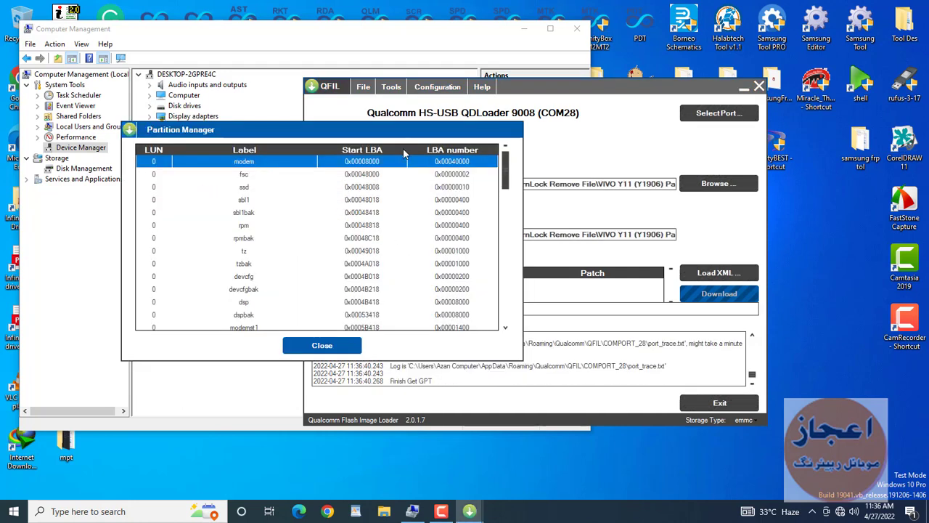
{"action": "left_click_drag", "start_coordinate": [404, 137], "coordinate": [553, 133]}
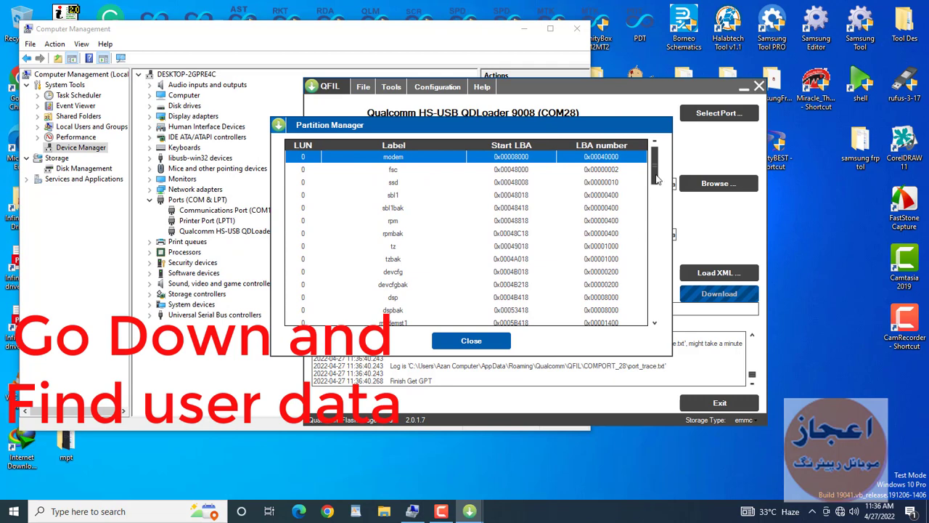
Step: Erase the userdata partition through its Manage Partition Data option and confirm erasing the data block
{"action": "left_click_drag", "start_coordinate": [655, 181], "coordinate": [656, 321]}
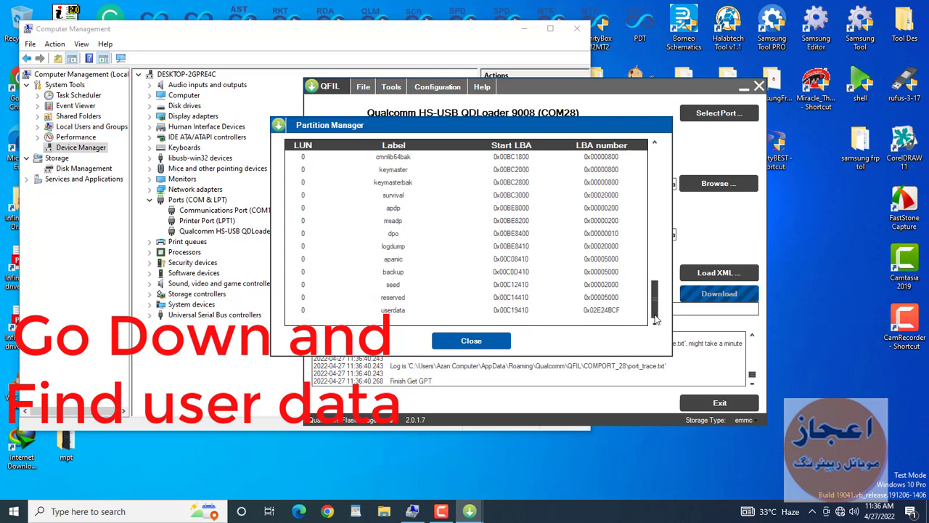
{"action": "left_click", "coordinate": [398, 311]}
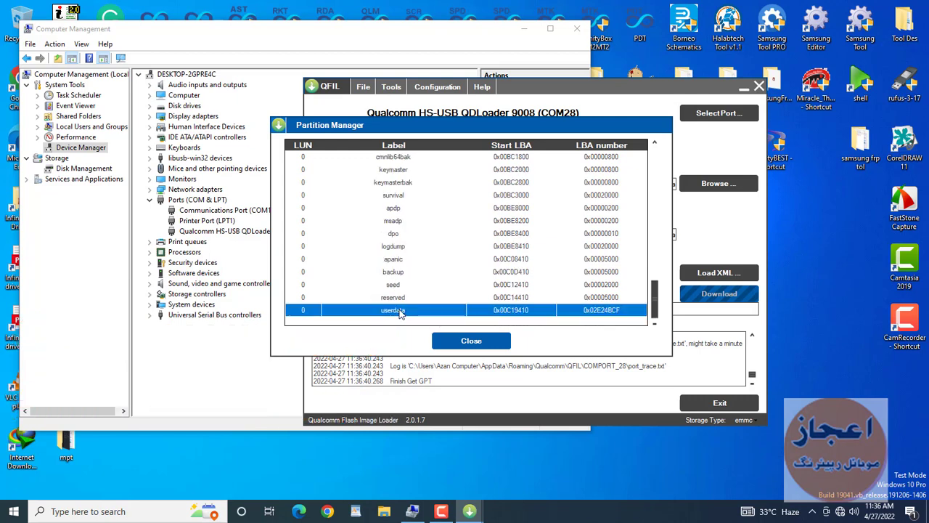
{"action": "right_click", "coordinate": [399, 311]}
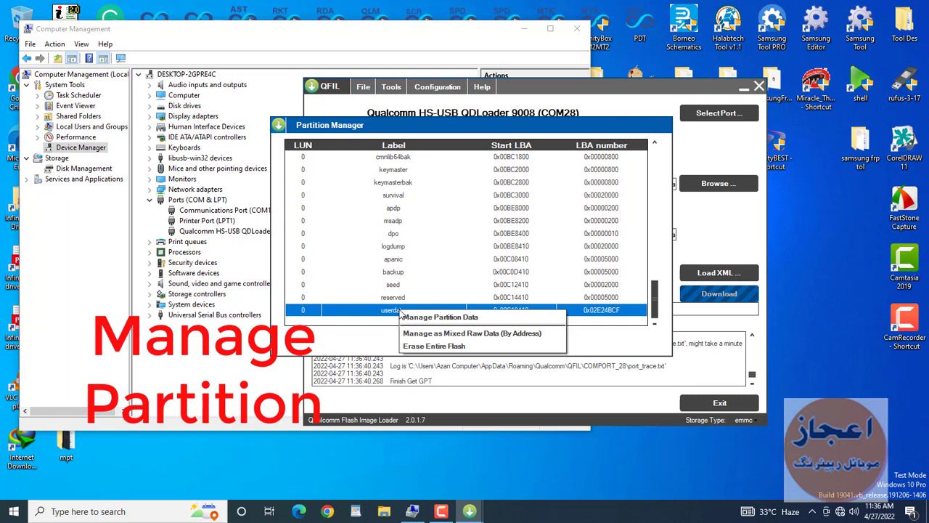
{"action": "left_click", "coordinate": [452, 318]}
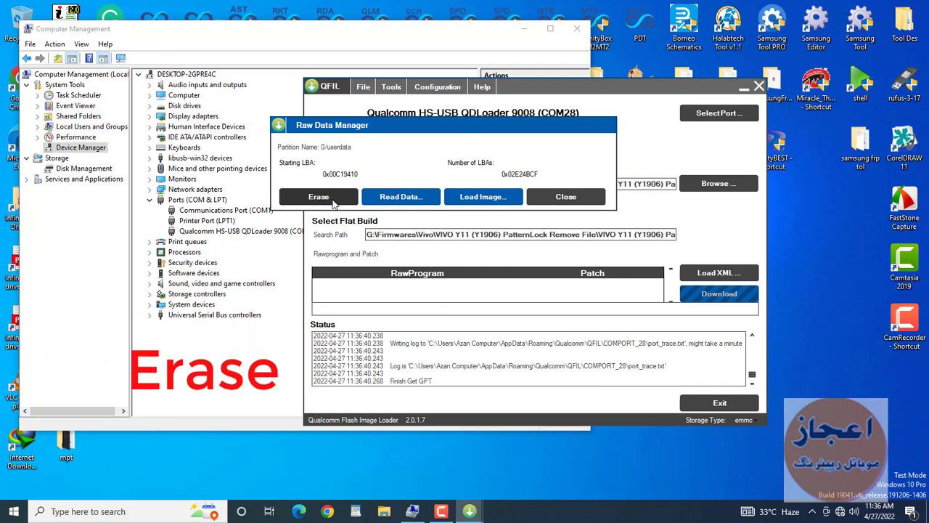
{"action": "left_click", "coordinate": [320, 197]}
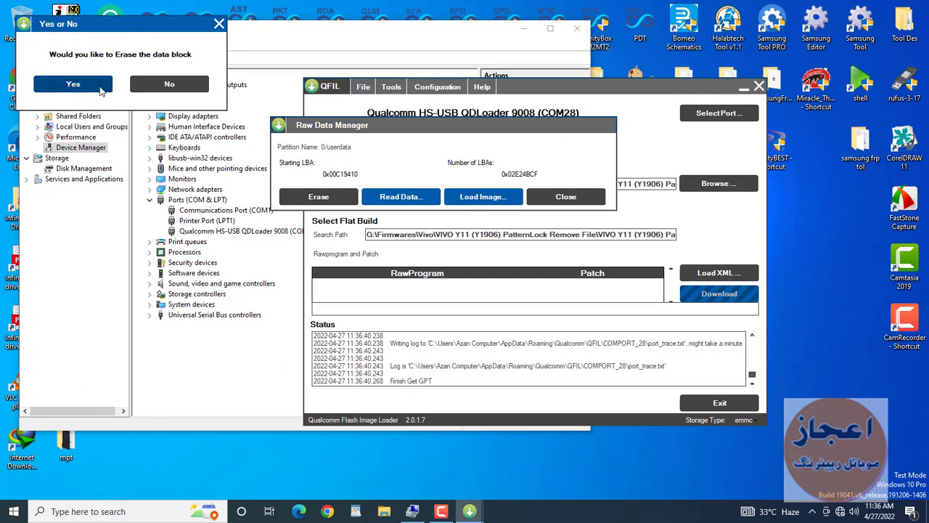
{"action": "left_click", "coordinate": [73, 84]}
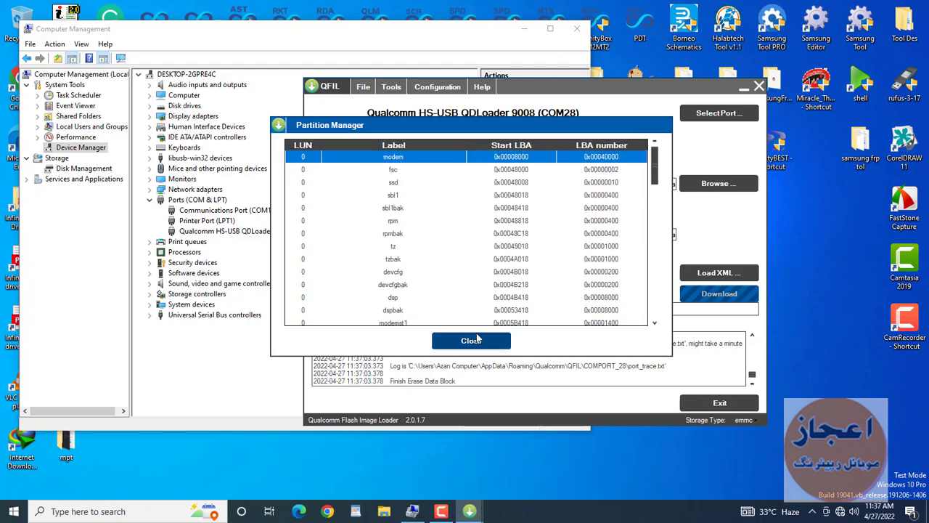
Step: Go through the partition list to its end and close the Partition Manager
{"action": "scroll", "coordinate": [463, 289], "scroll_direction": "down", "scroll_amount": 8}
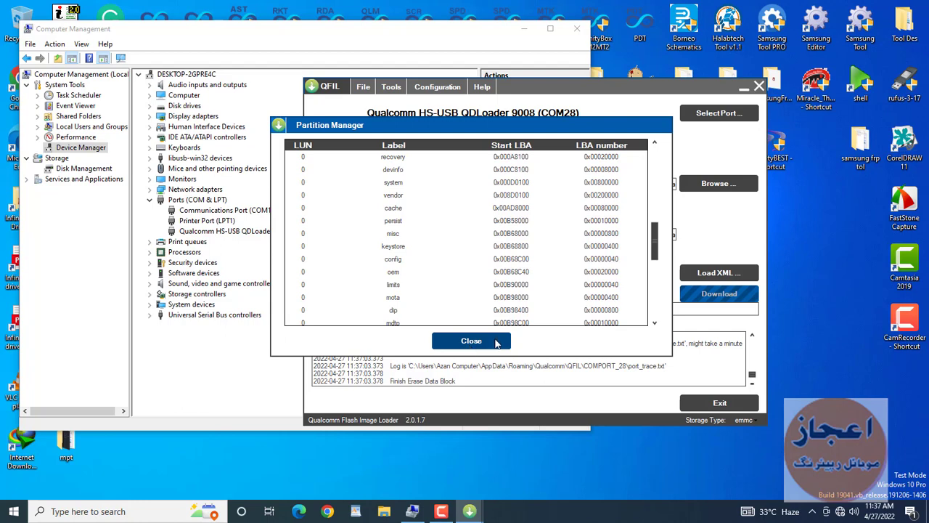
{"action": "scroll", "coordinate": [586, 288], "scroll_direction": "down", "scroll_amount": 8}
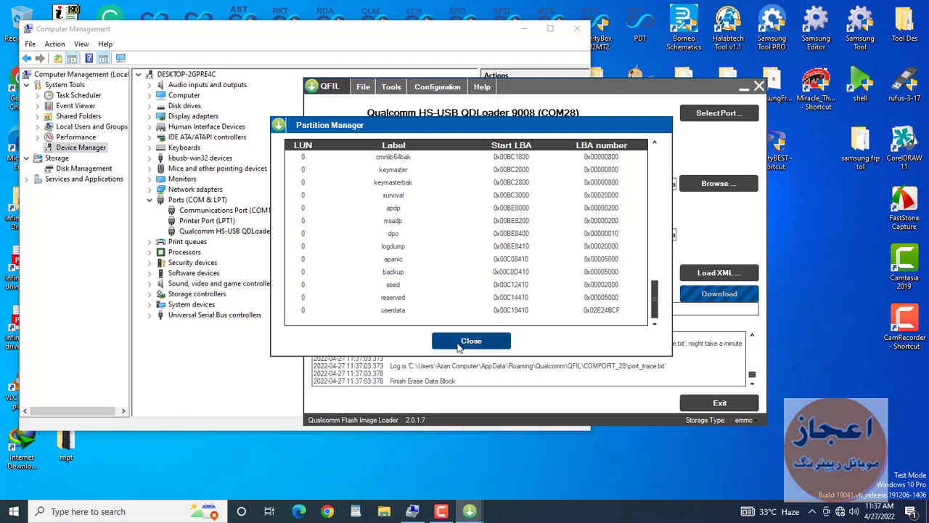
{"action": "left_click", "coordinate": [459, 341]}
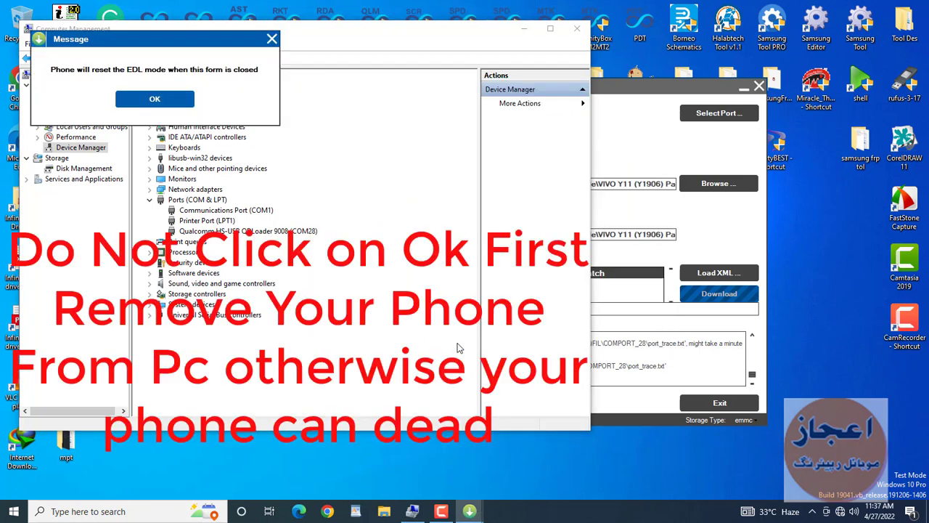